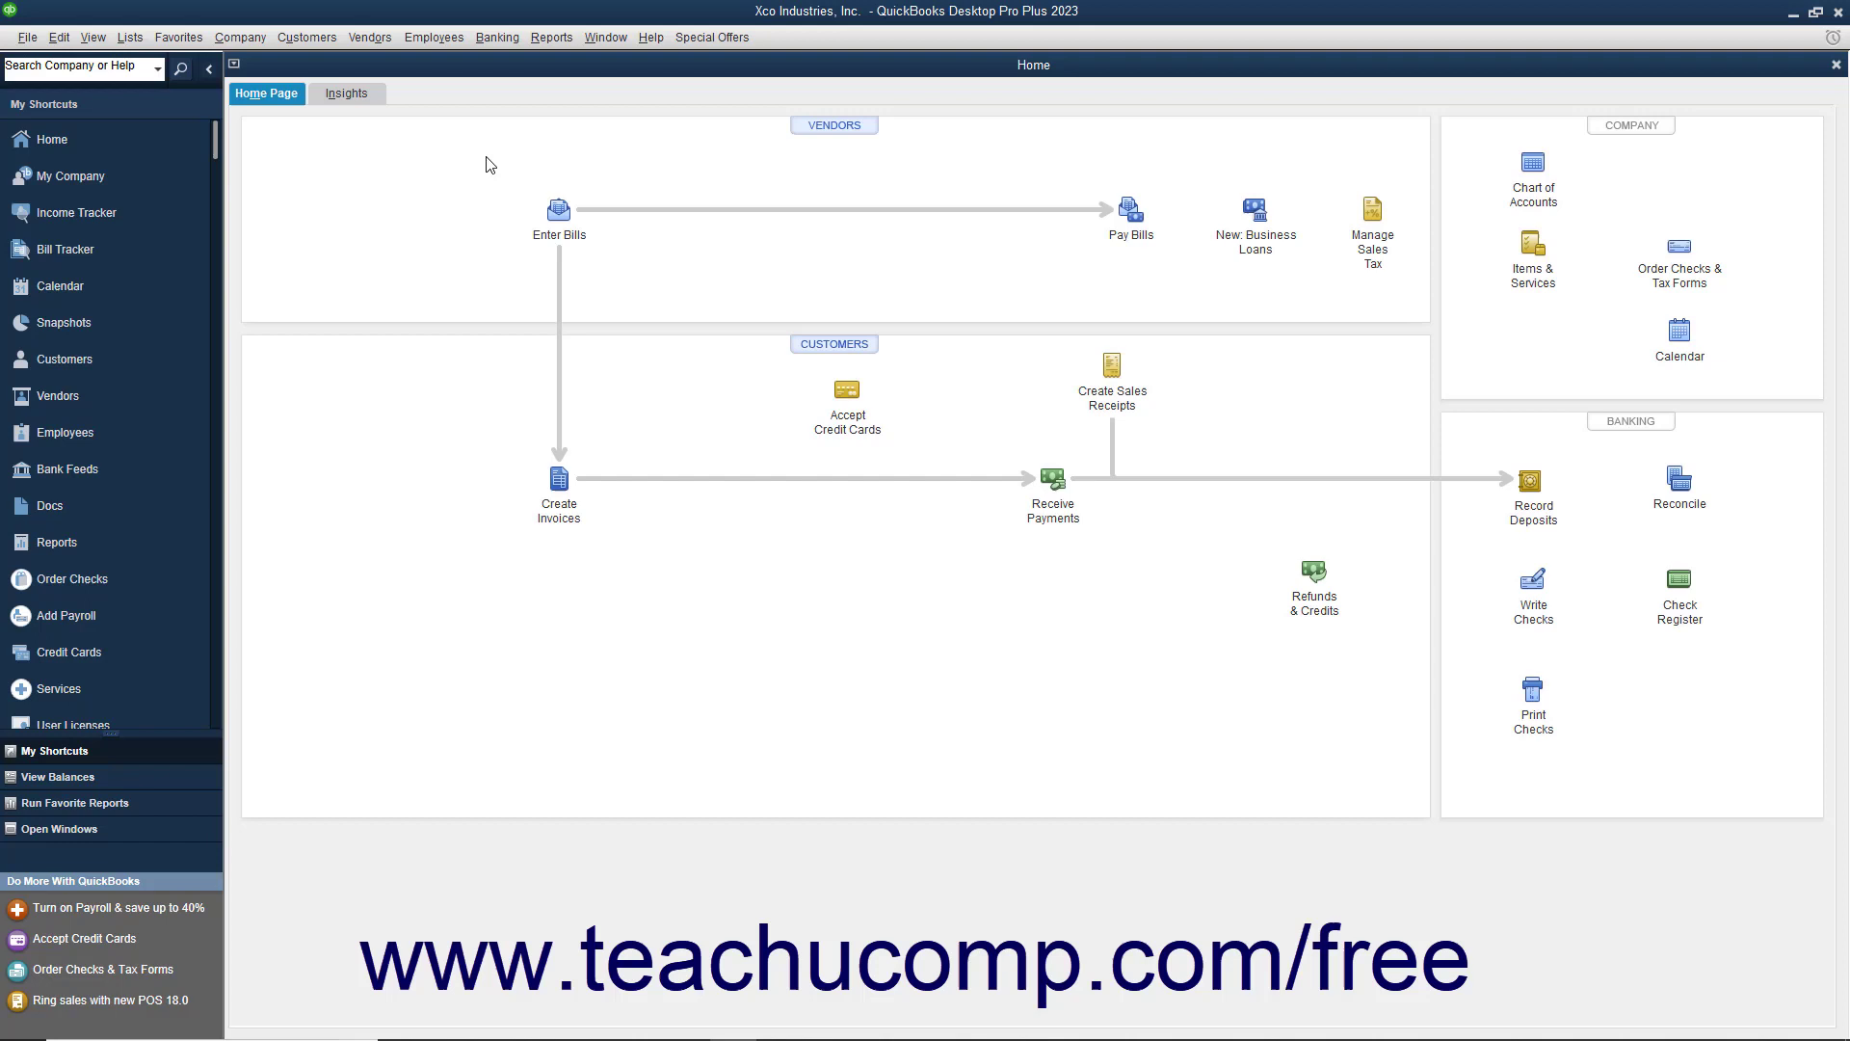
Launch Move QuickBooks to another computer from File > Utilities and accept closing open windows
left_click(27, 39)
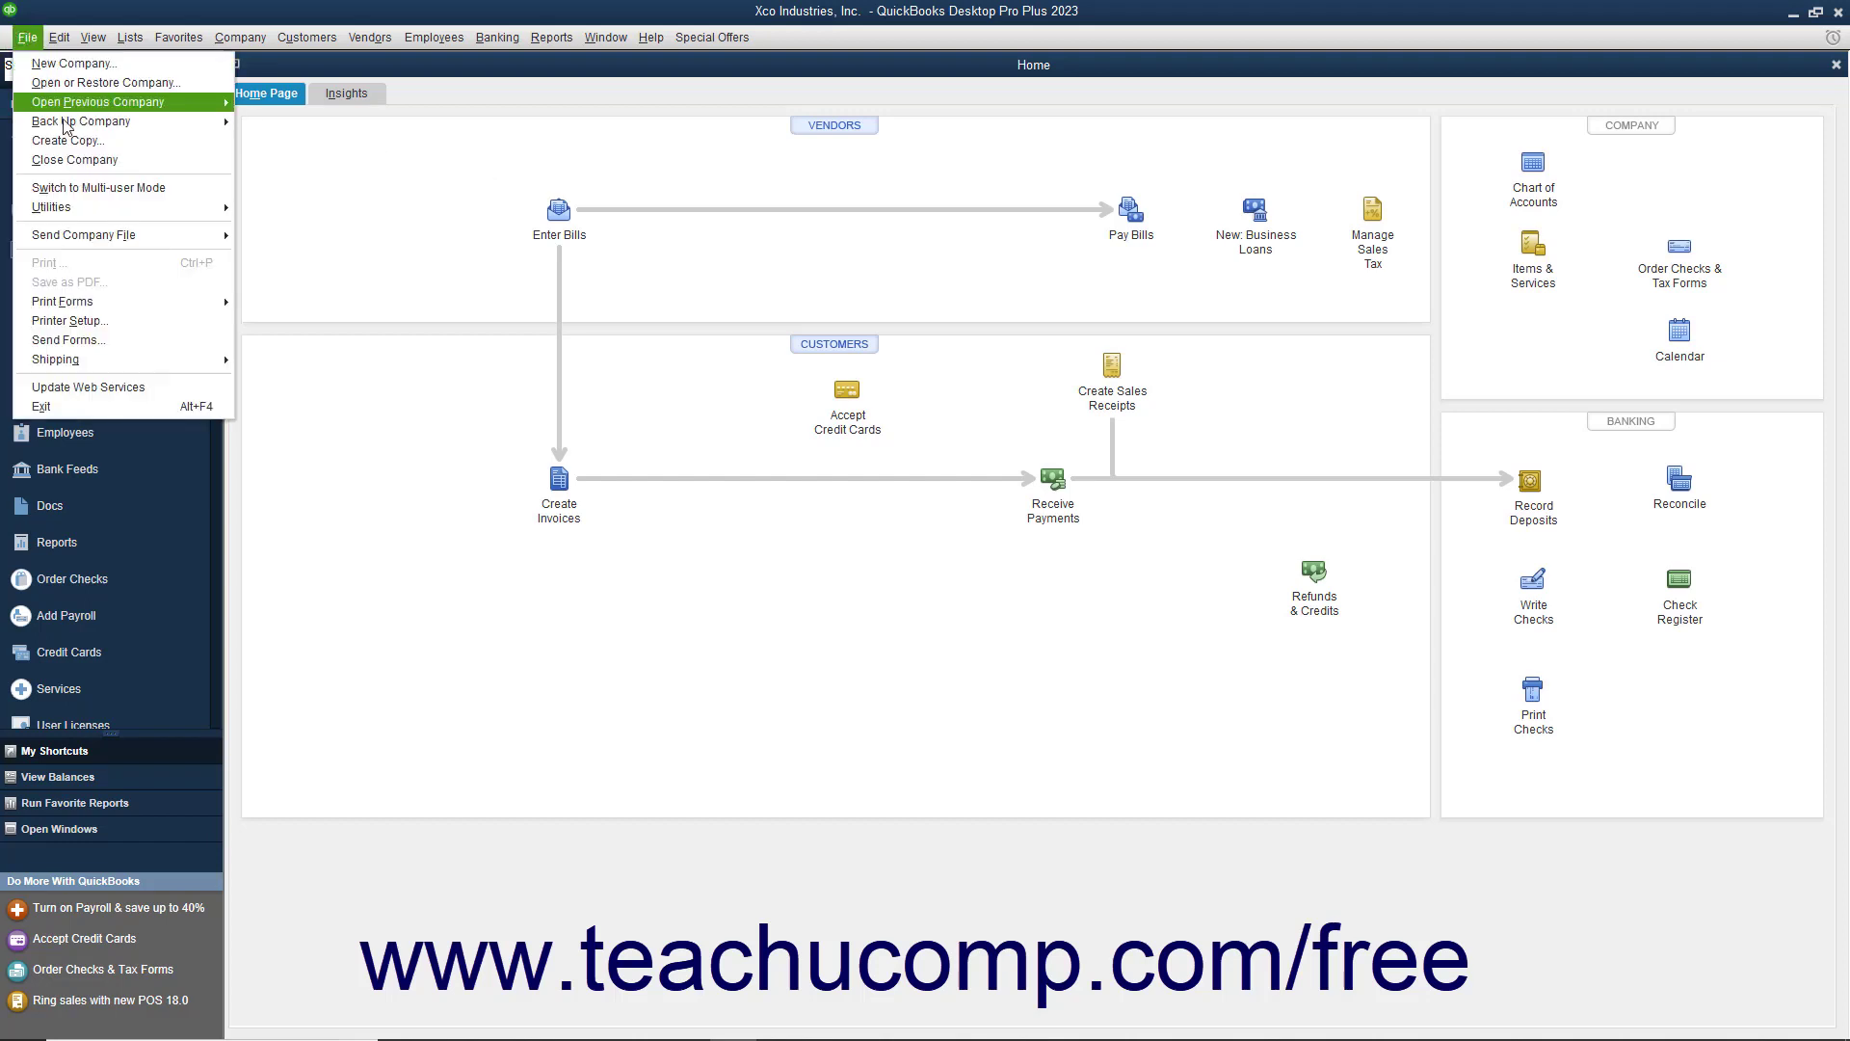
mouse_move(52, 207)
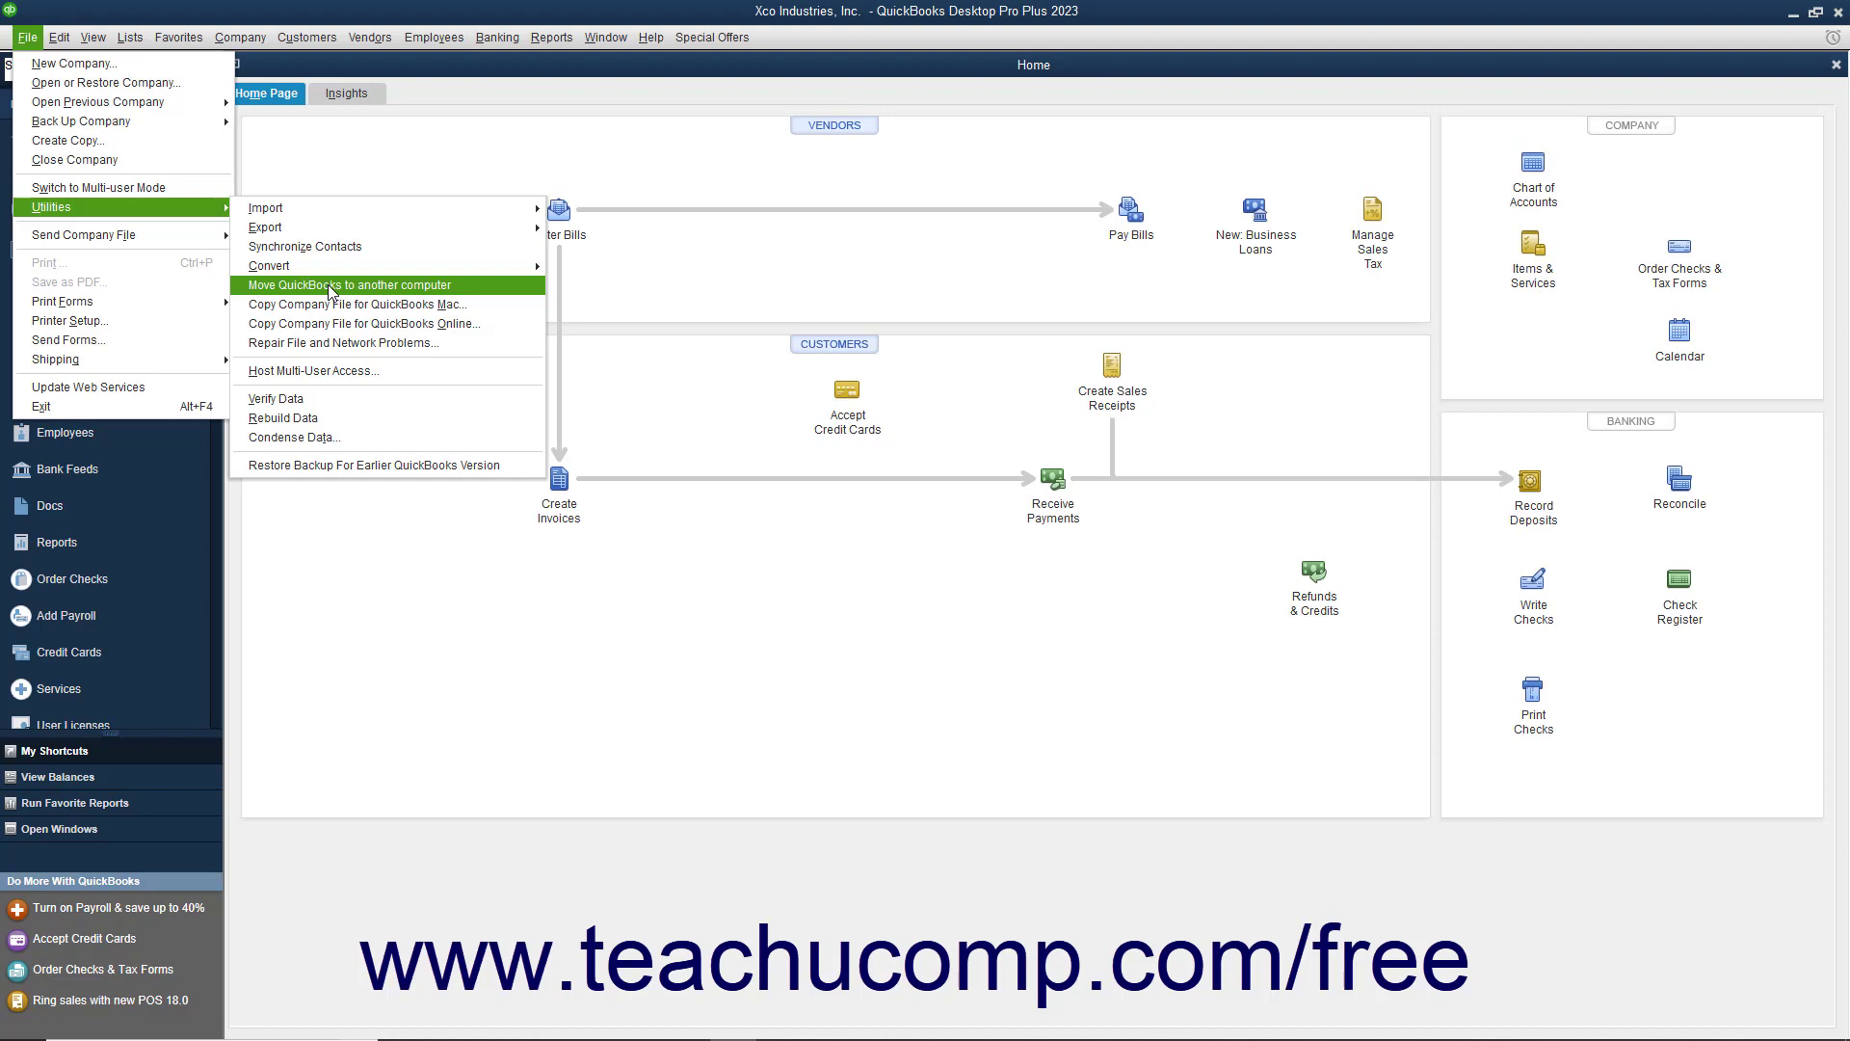
left_click(331, 286)
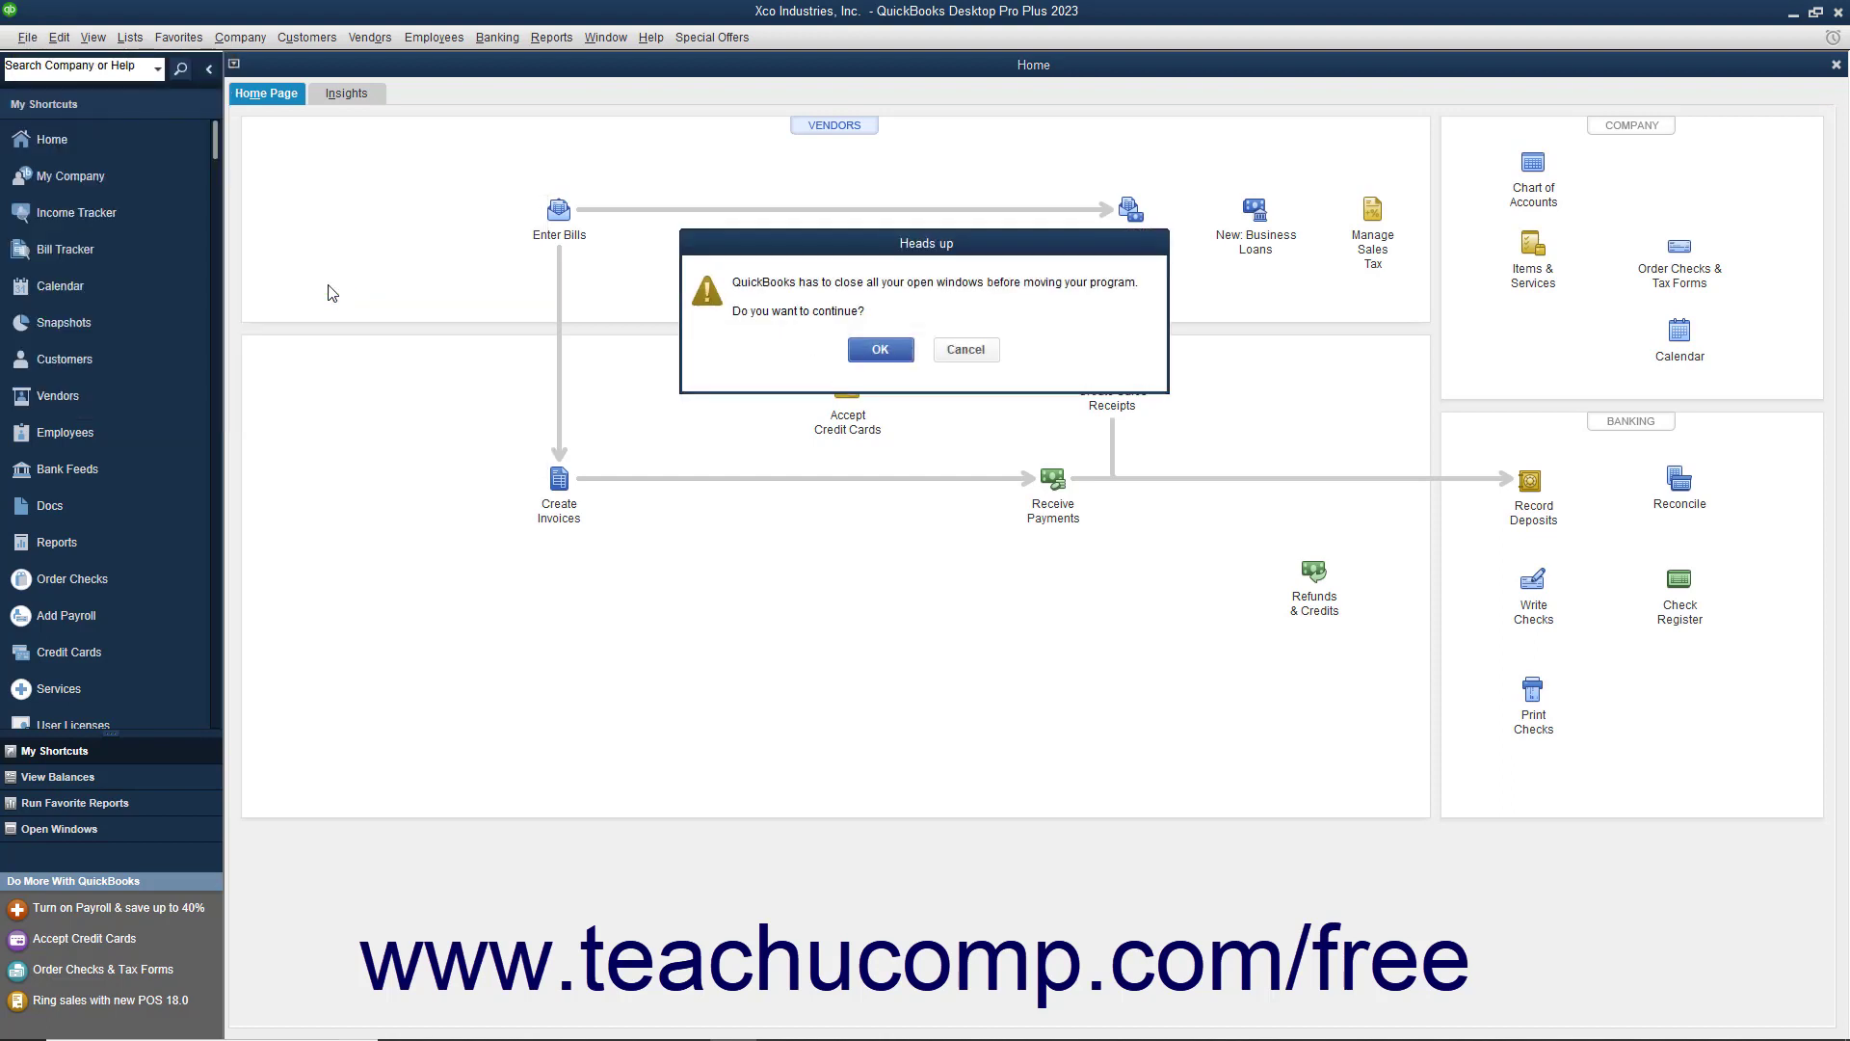
left_click(874, 351)
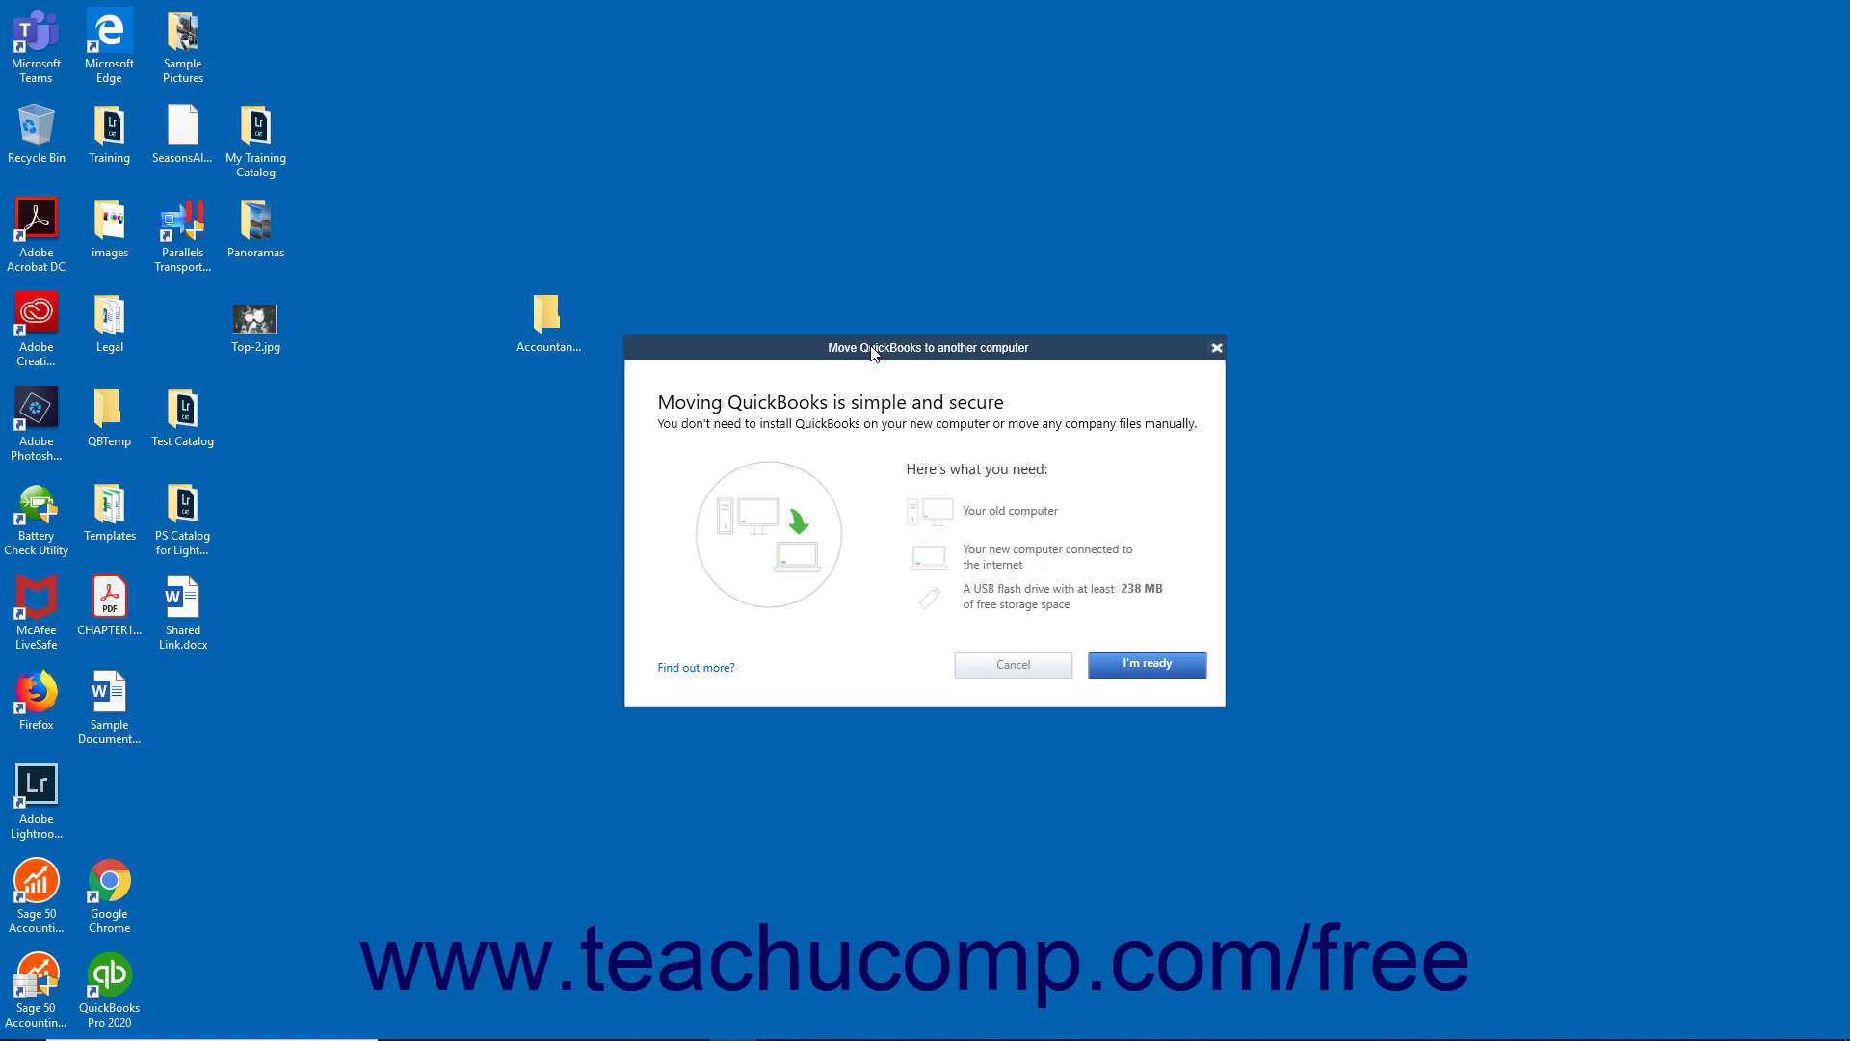
Set and confirm a one-time password for the move in QuickBooks Migrator
left_click(1184, 678)
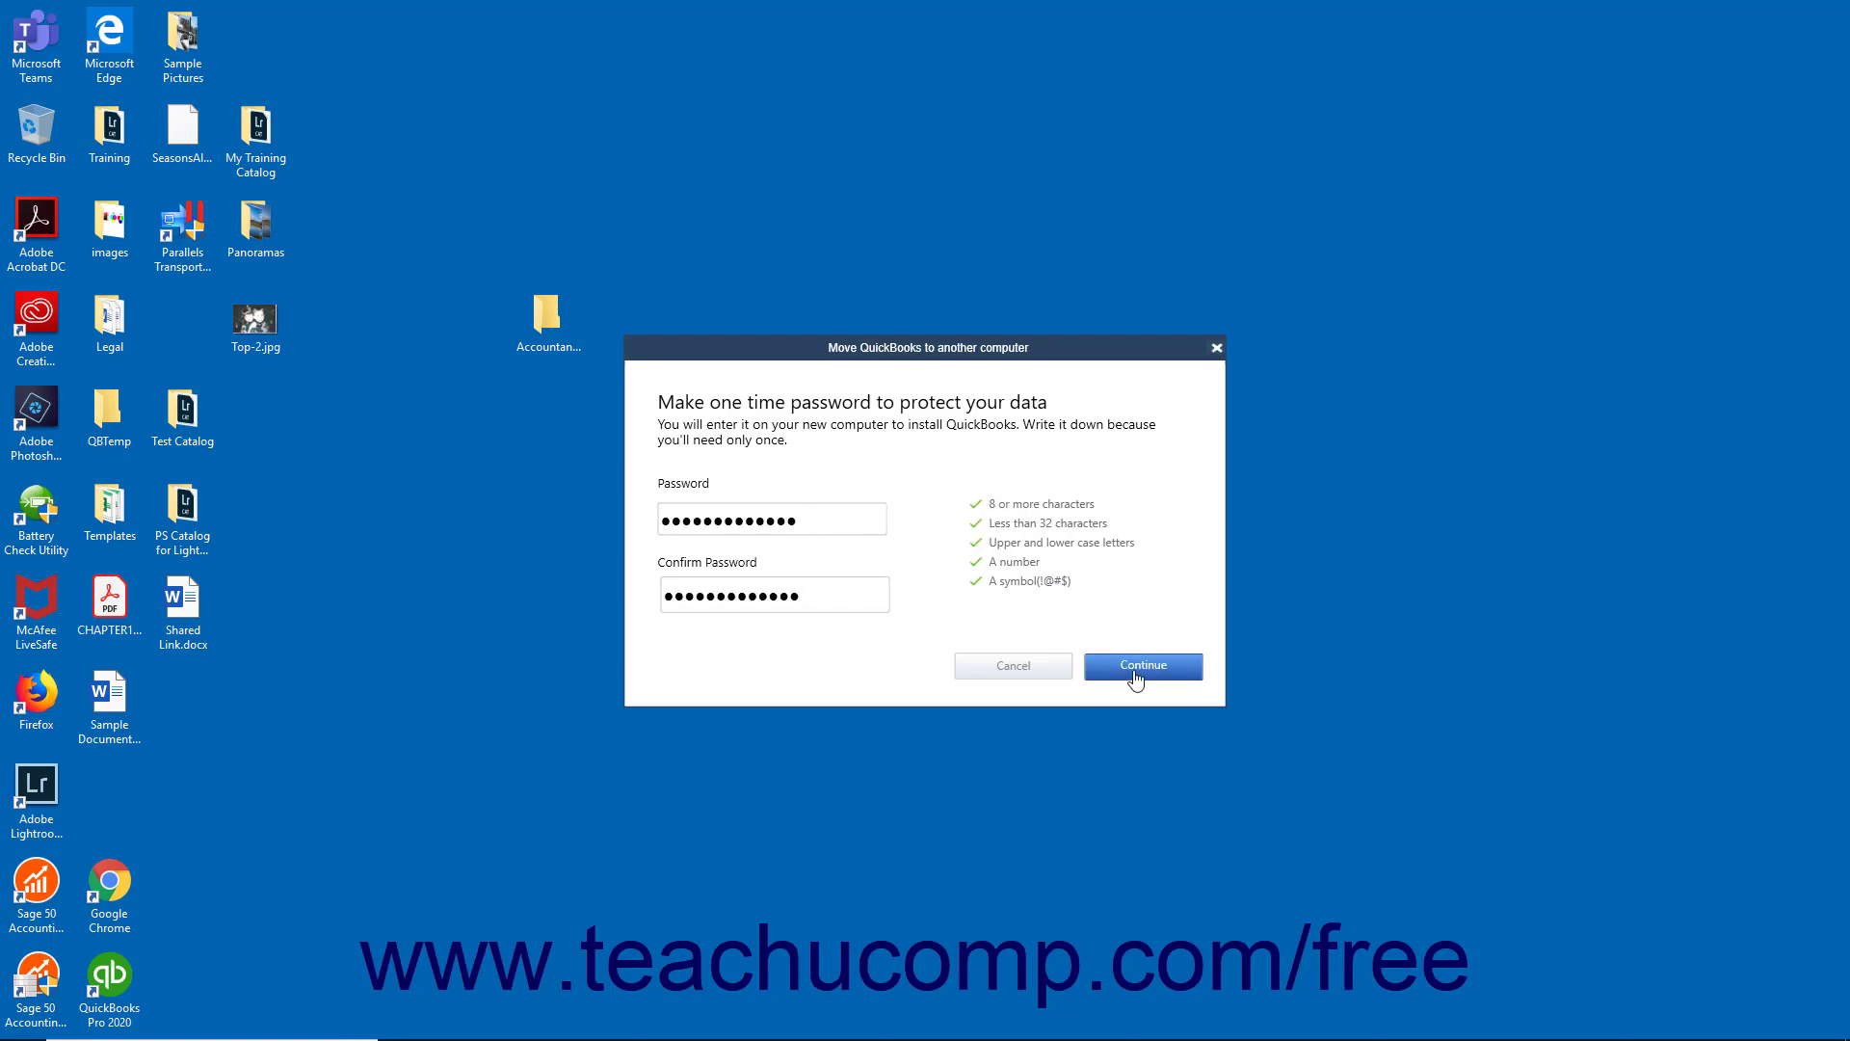
left_click(1137, 678)
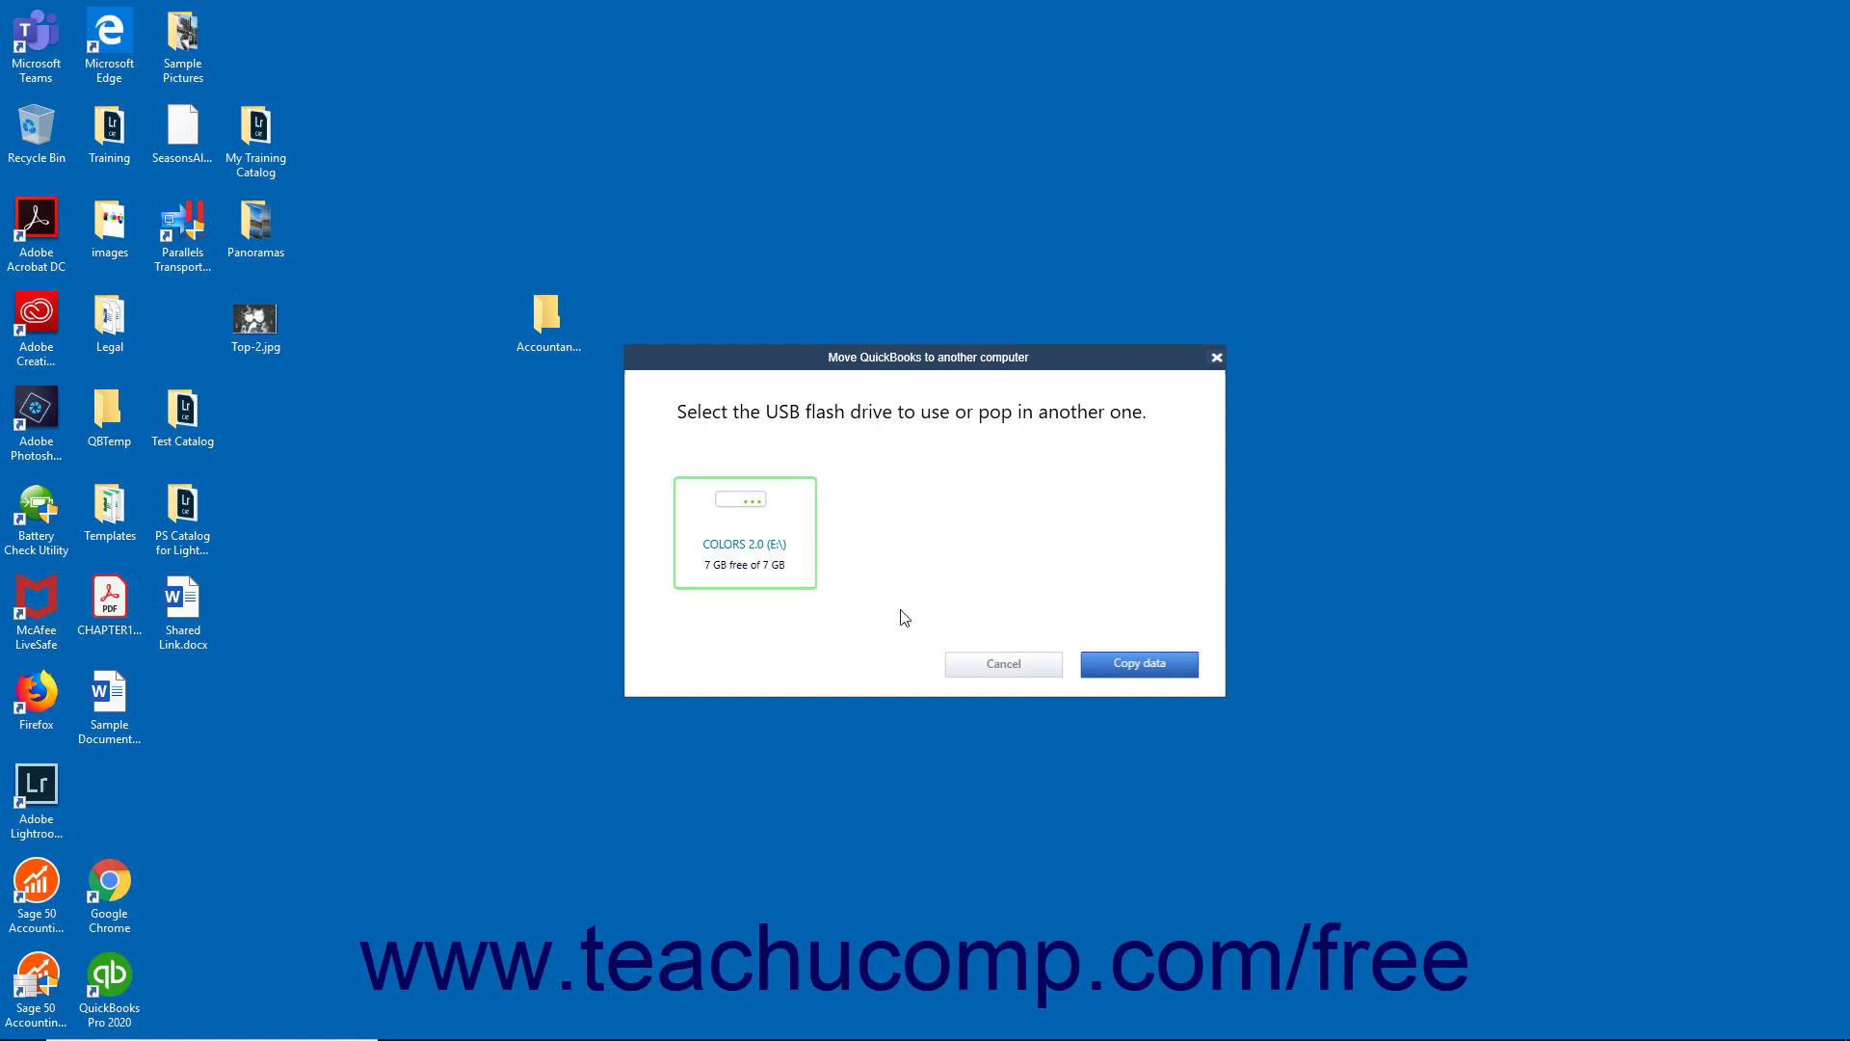
Copy the QuickBooks data to the COLORS 2.0 (E:) drive and close the finished wizard
left_click(1105, 667)
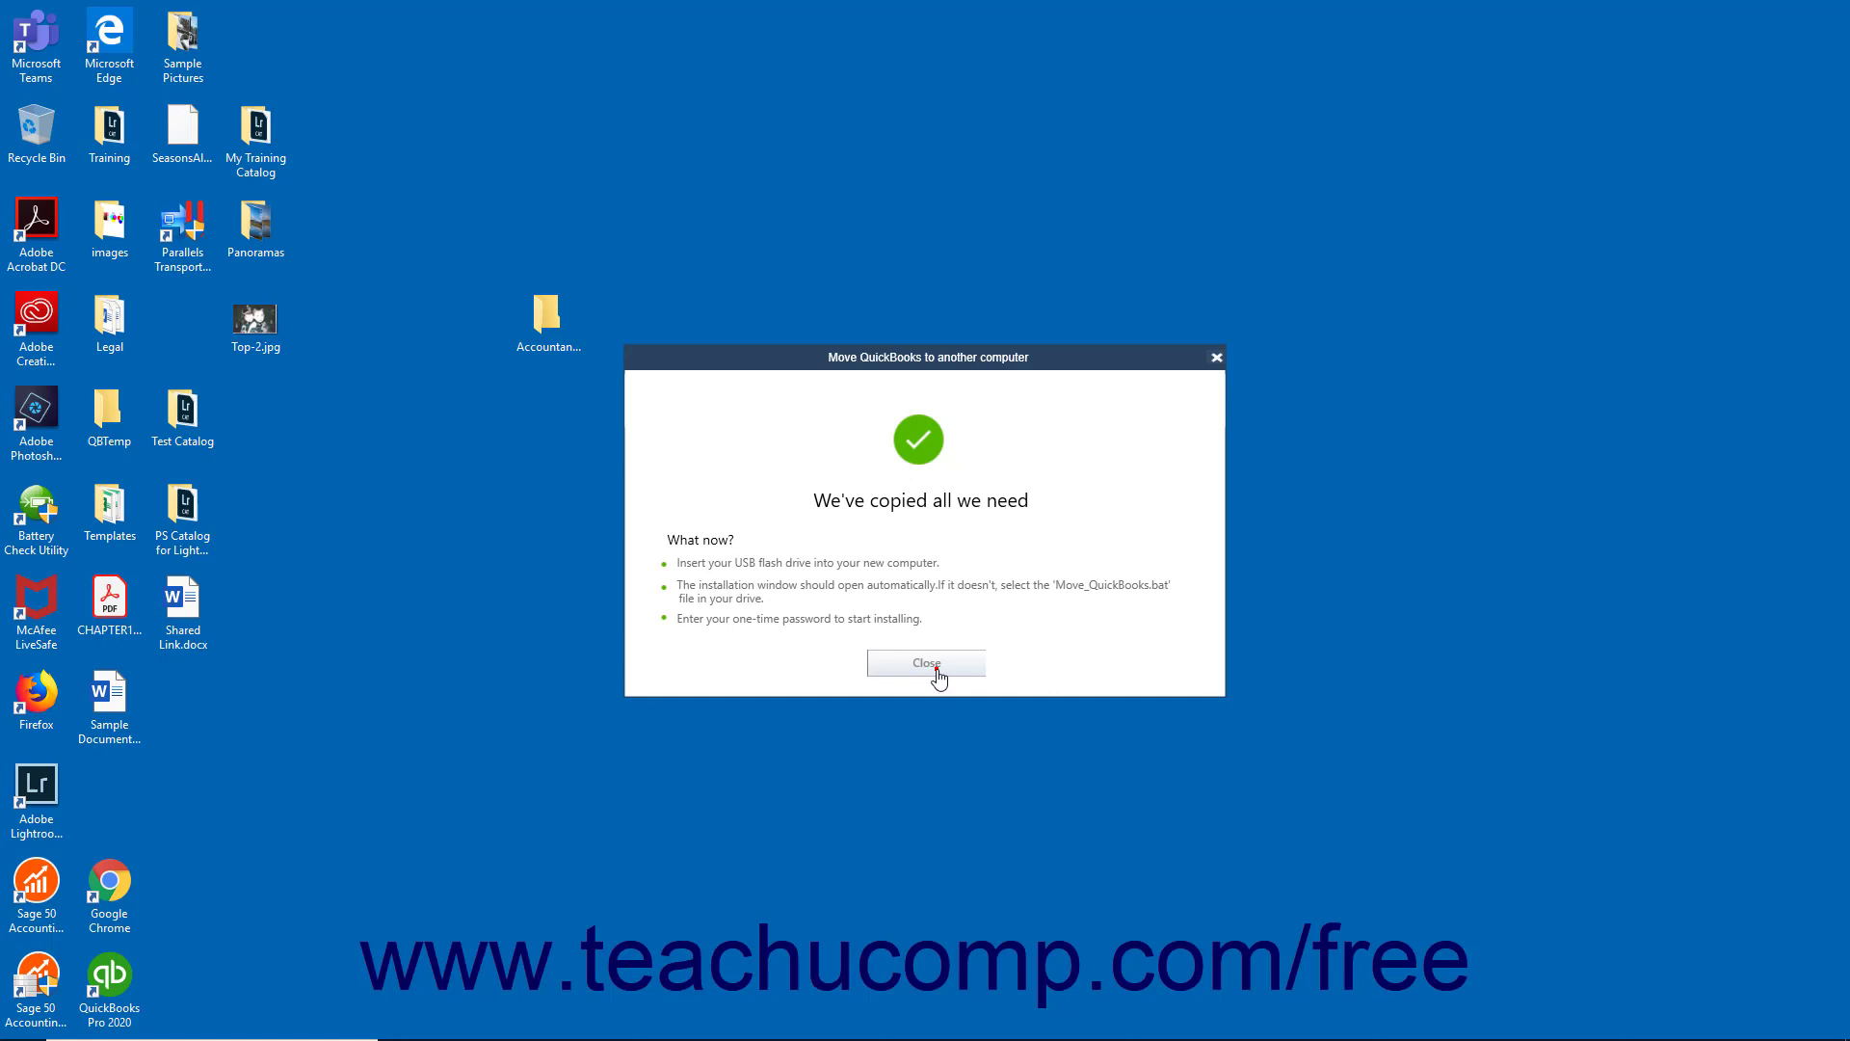
left_click(935, 672)
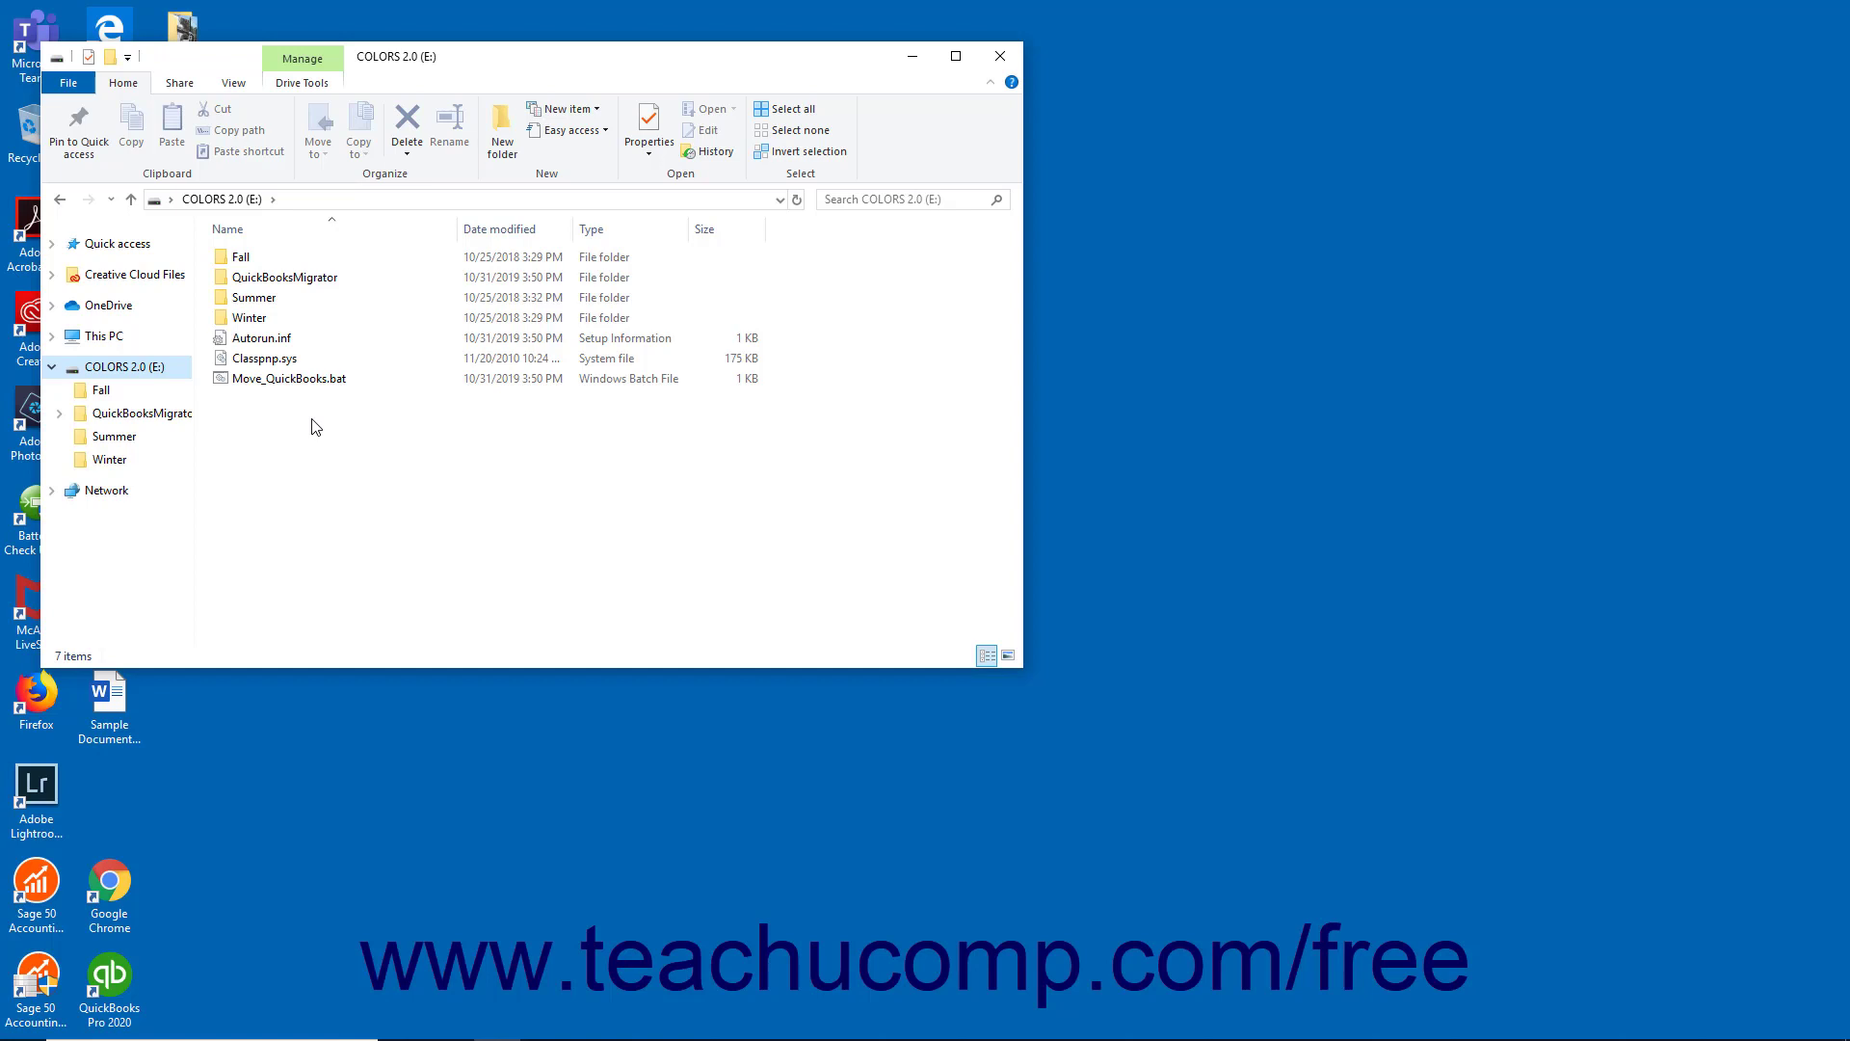
Select Move_QuickBooks.bat on the COLORS 2.0 (E:) drive in File Explorer
left_click(288, 386)
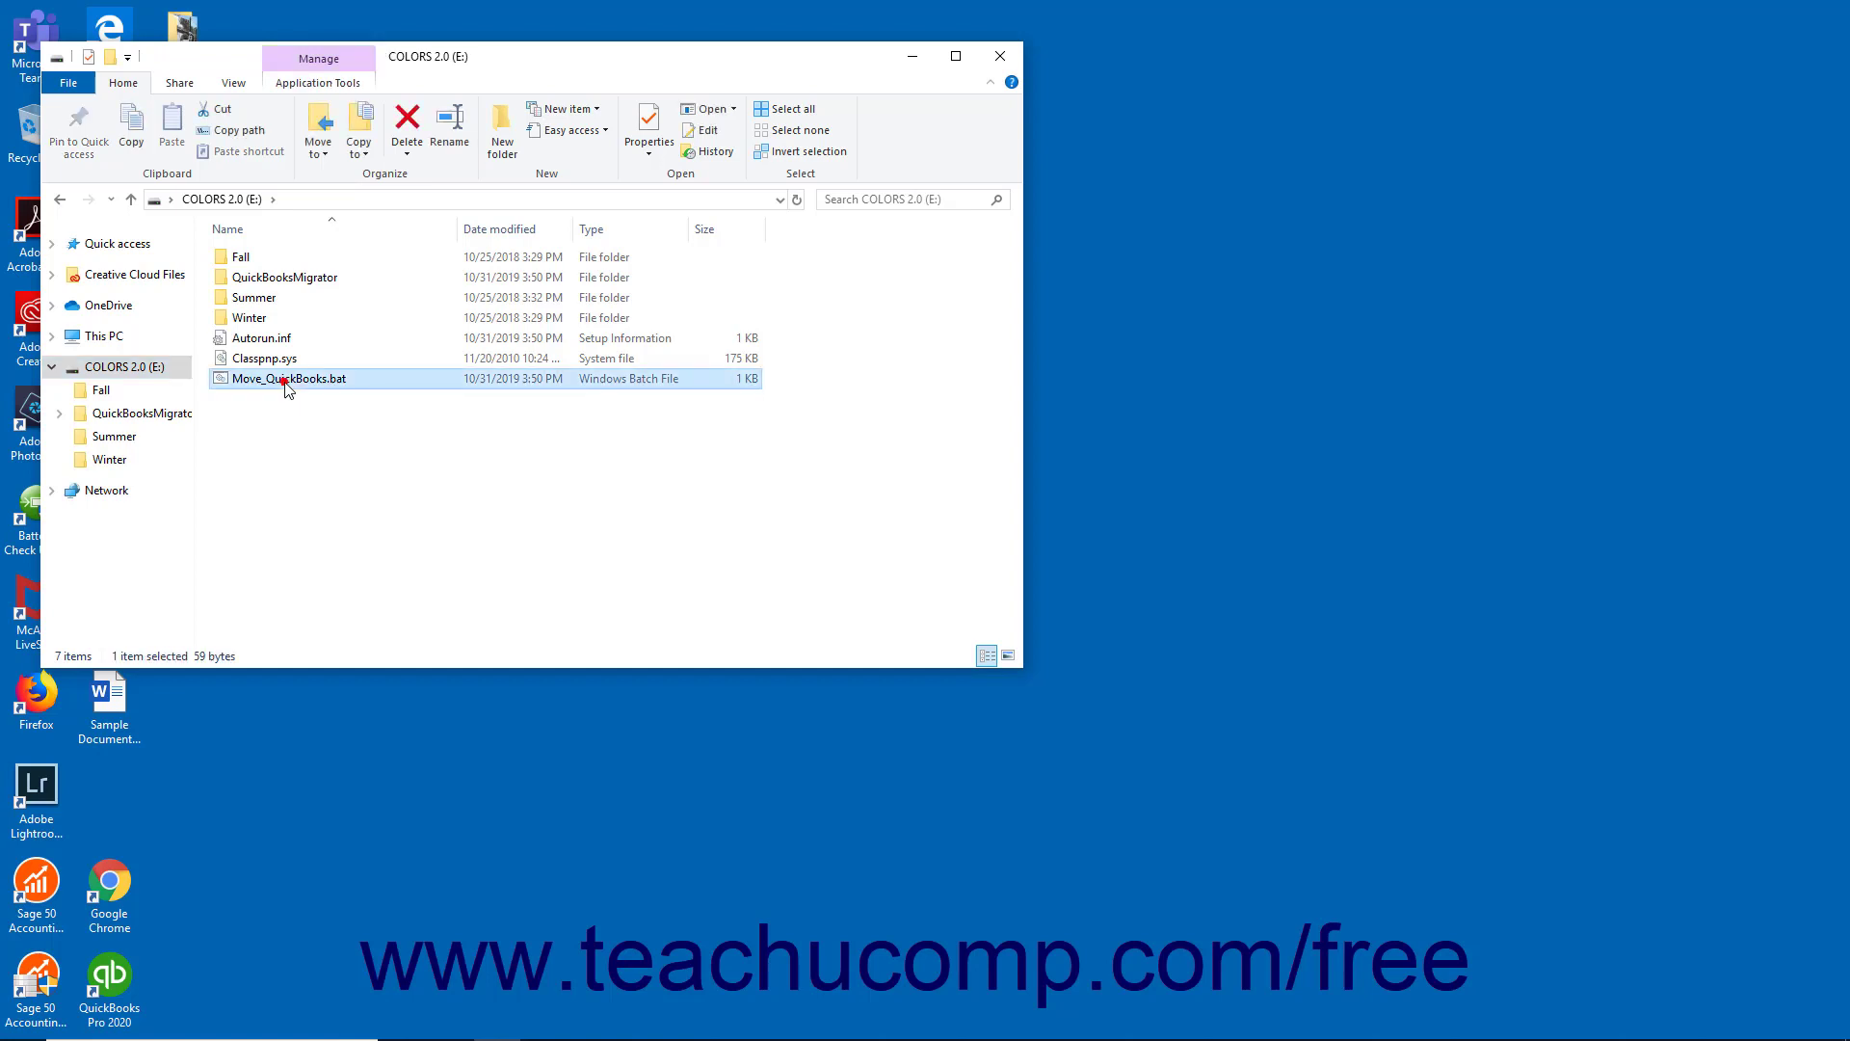